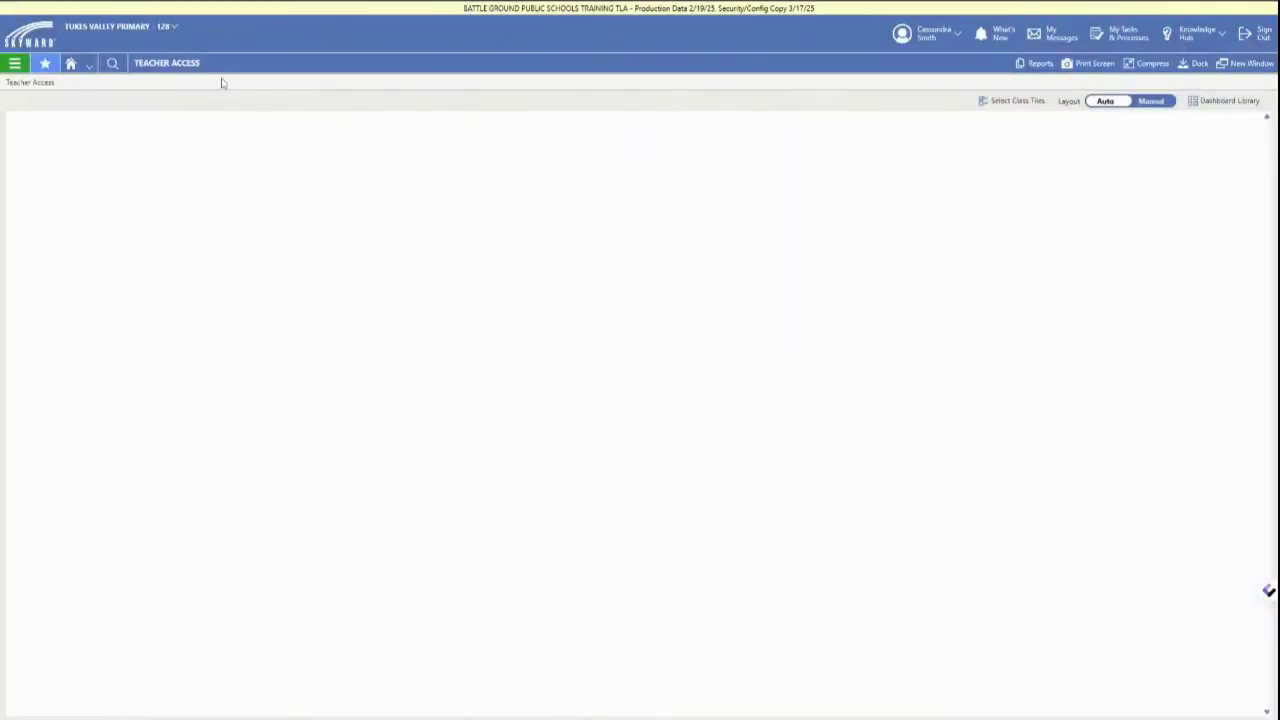
Go to Gradebook's Gradesheet feature from the main menu to list the classes
left_click(15, 63)
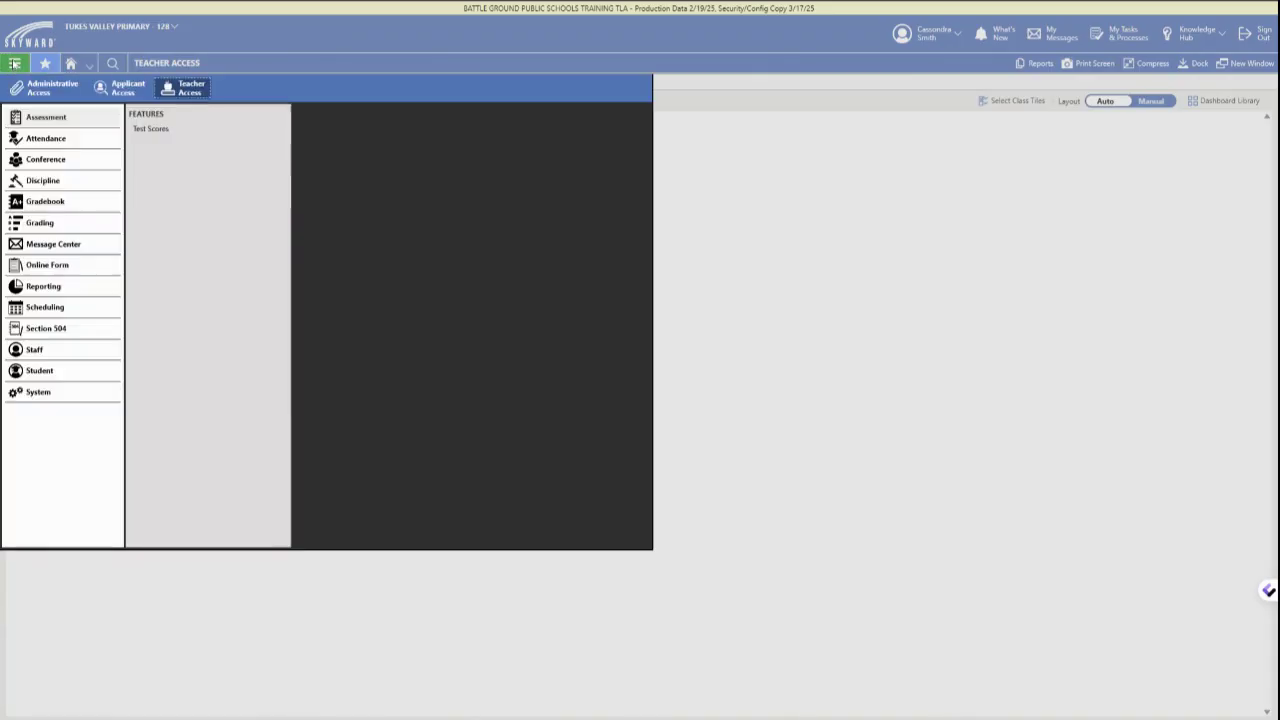
left_click(62, 204)
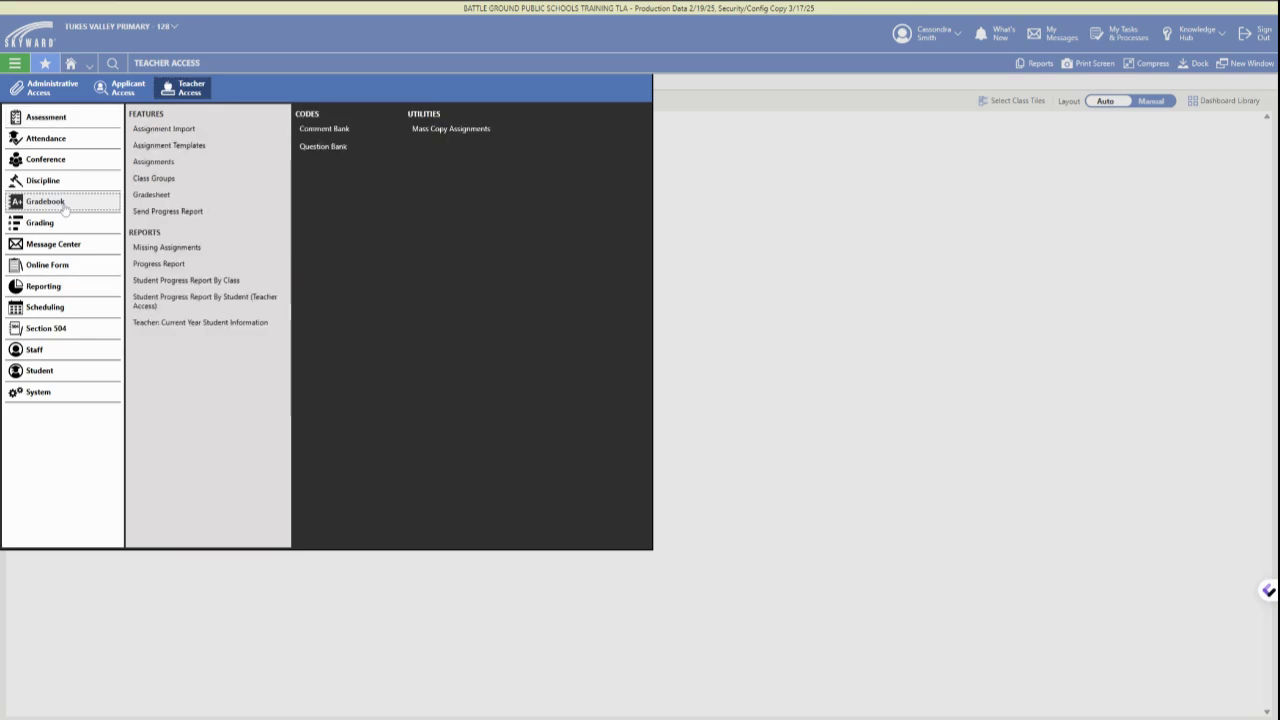
left_click(166, 201)
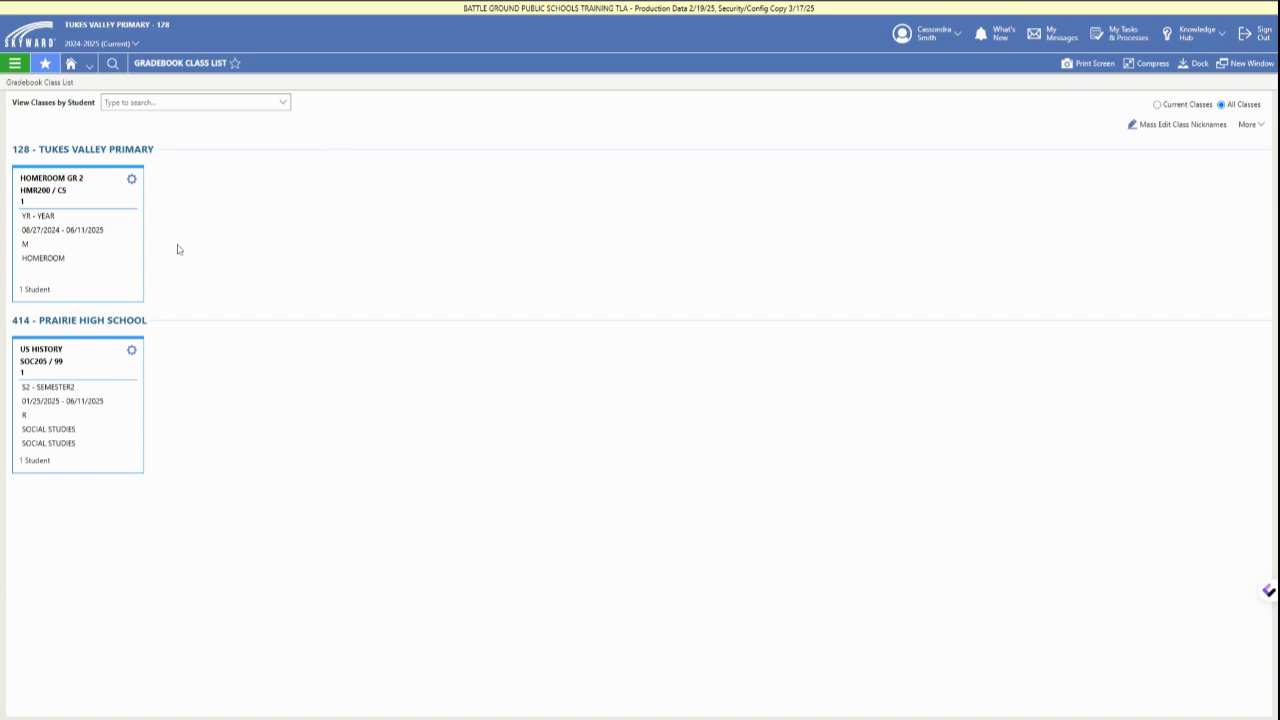
Open the US History class gradesheet from its class card
left_click(67, 363)
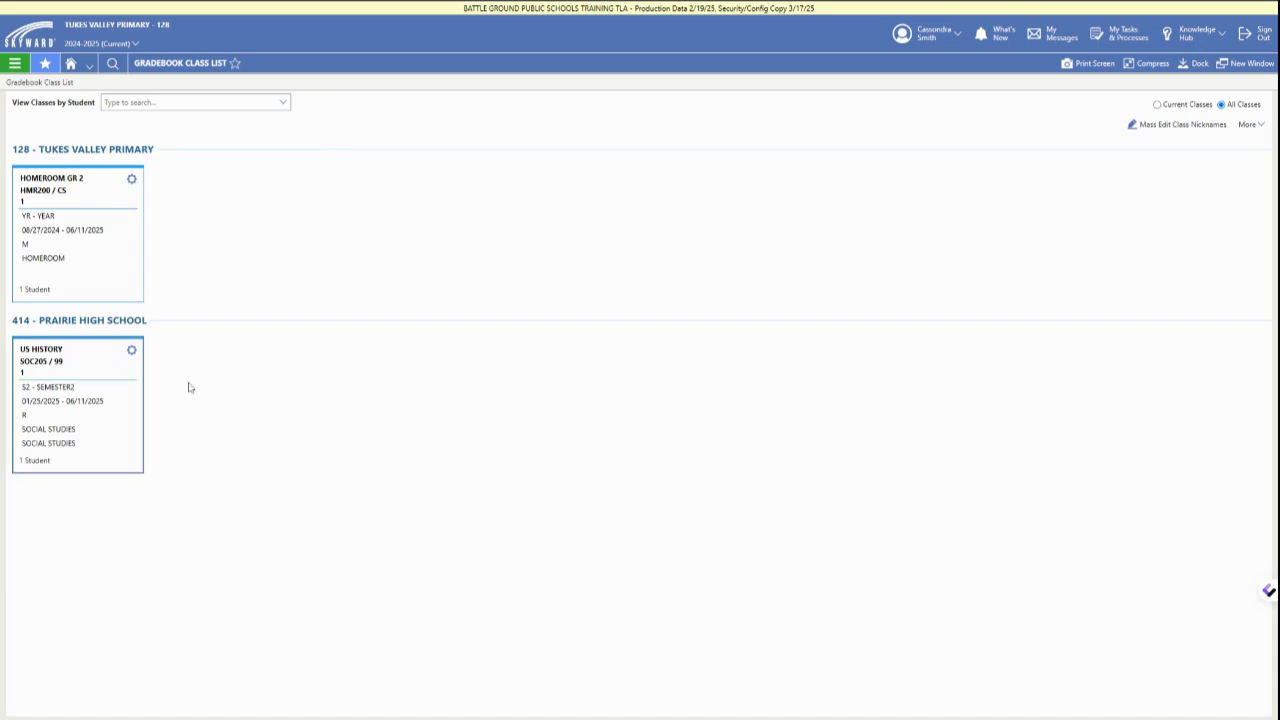
left_click(52, 357)
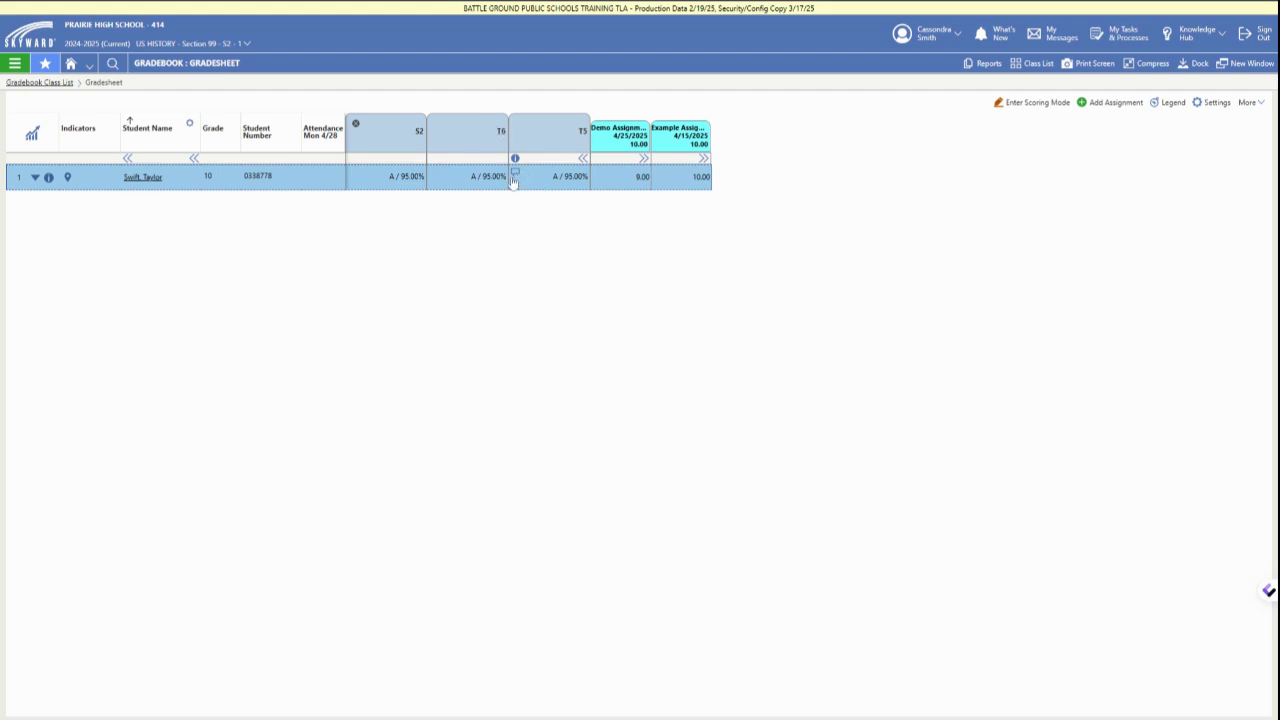
Open comment editing for the T6 grading period
left_click(499, 133)
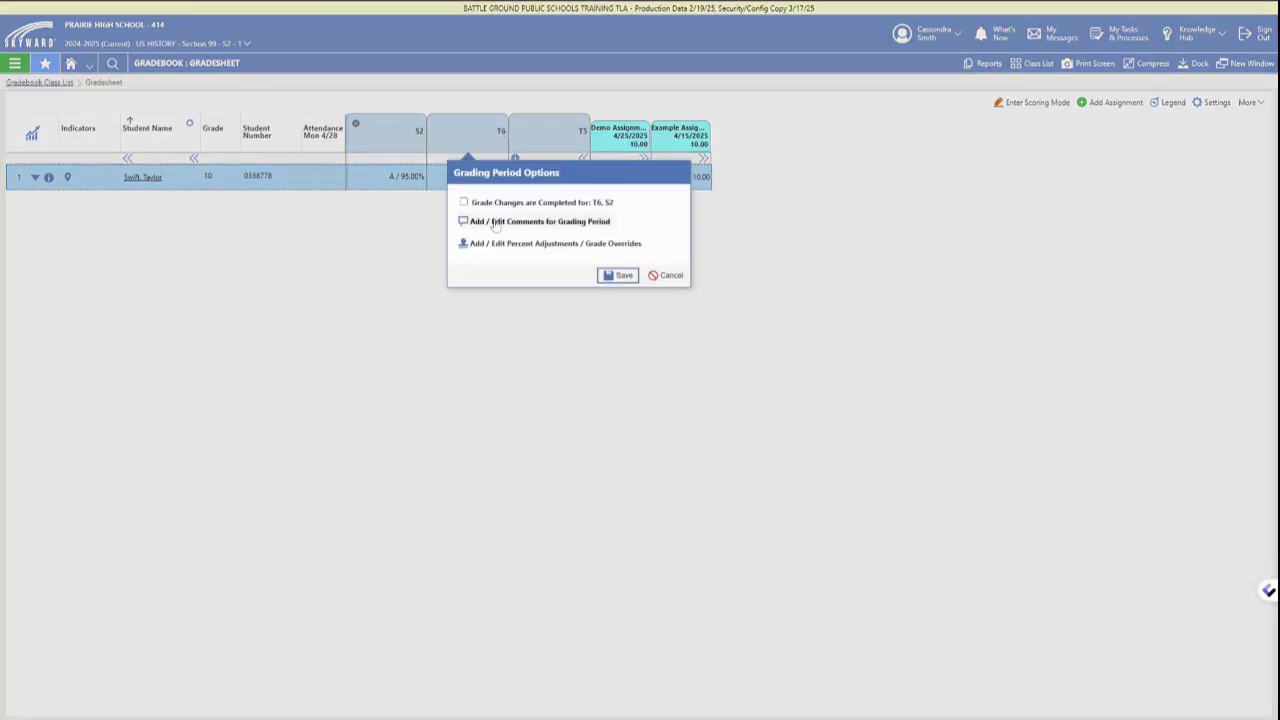
left_click(546, 225)
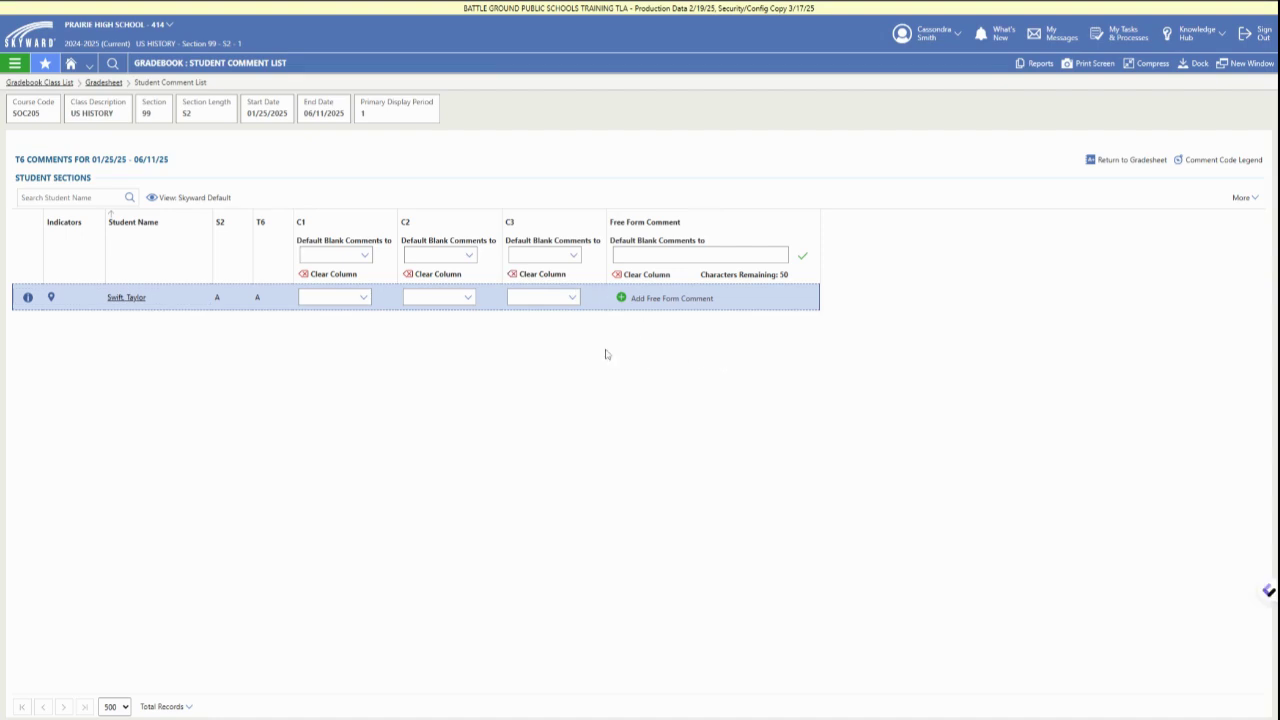
left_click(366, 257)
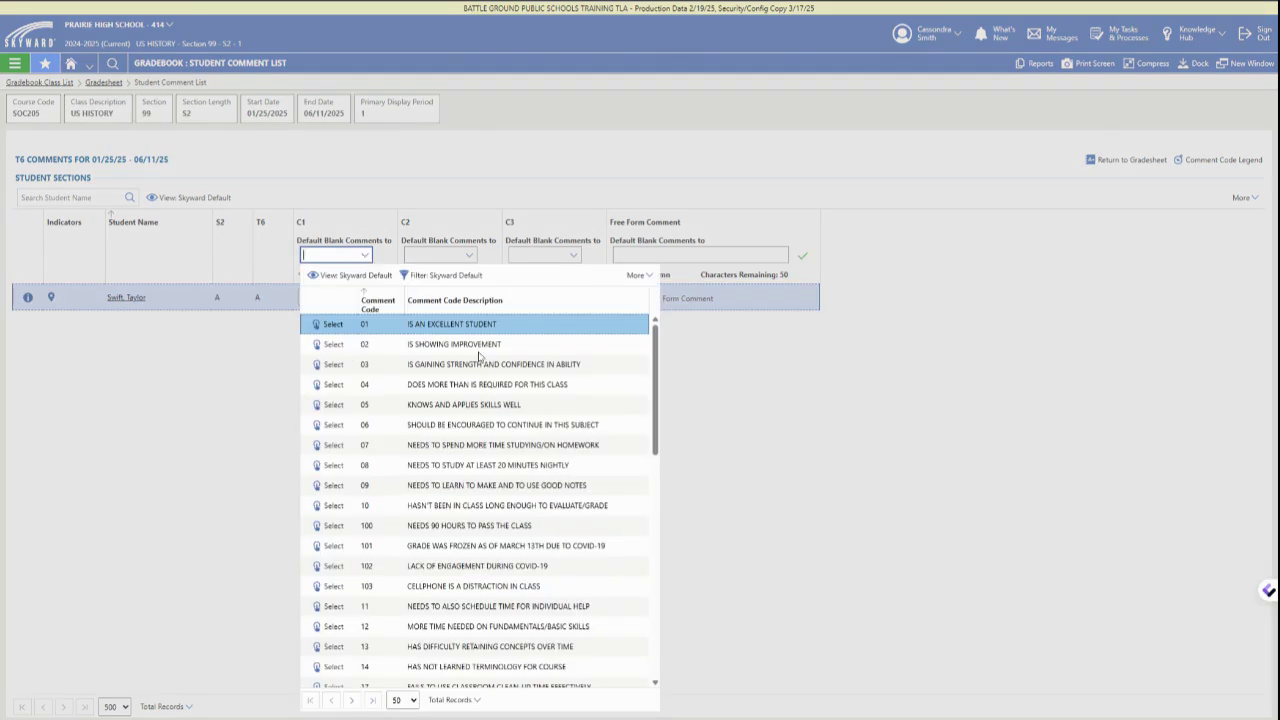
left_click(893, 427)
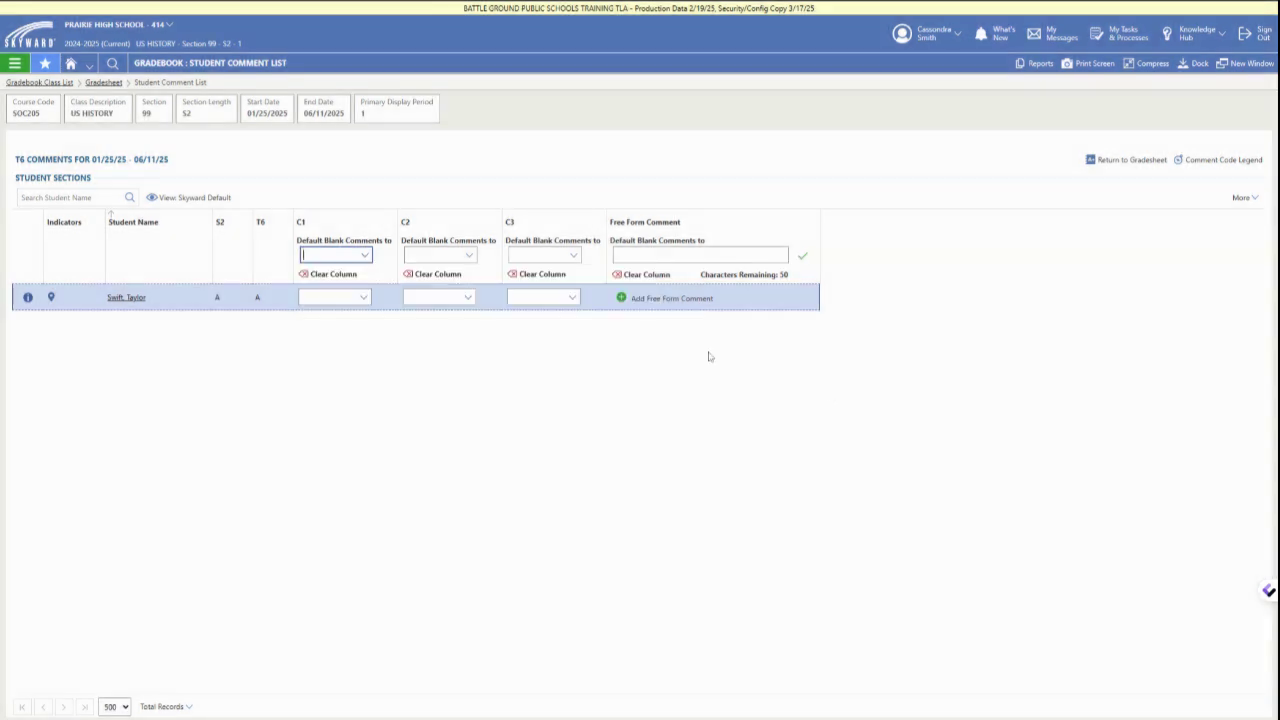
Set the student's C1 comment to 02 and C2 to 09, then save
left_click(362, 298)
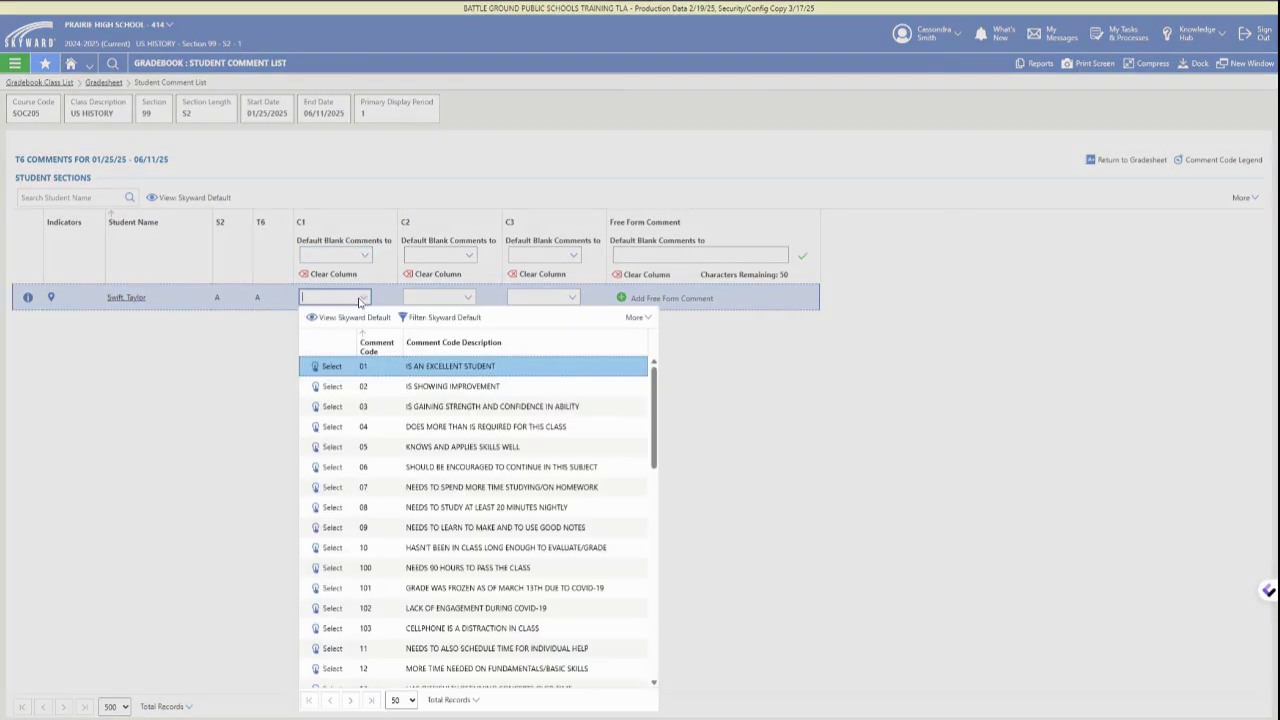
left_click(324, 388)
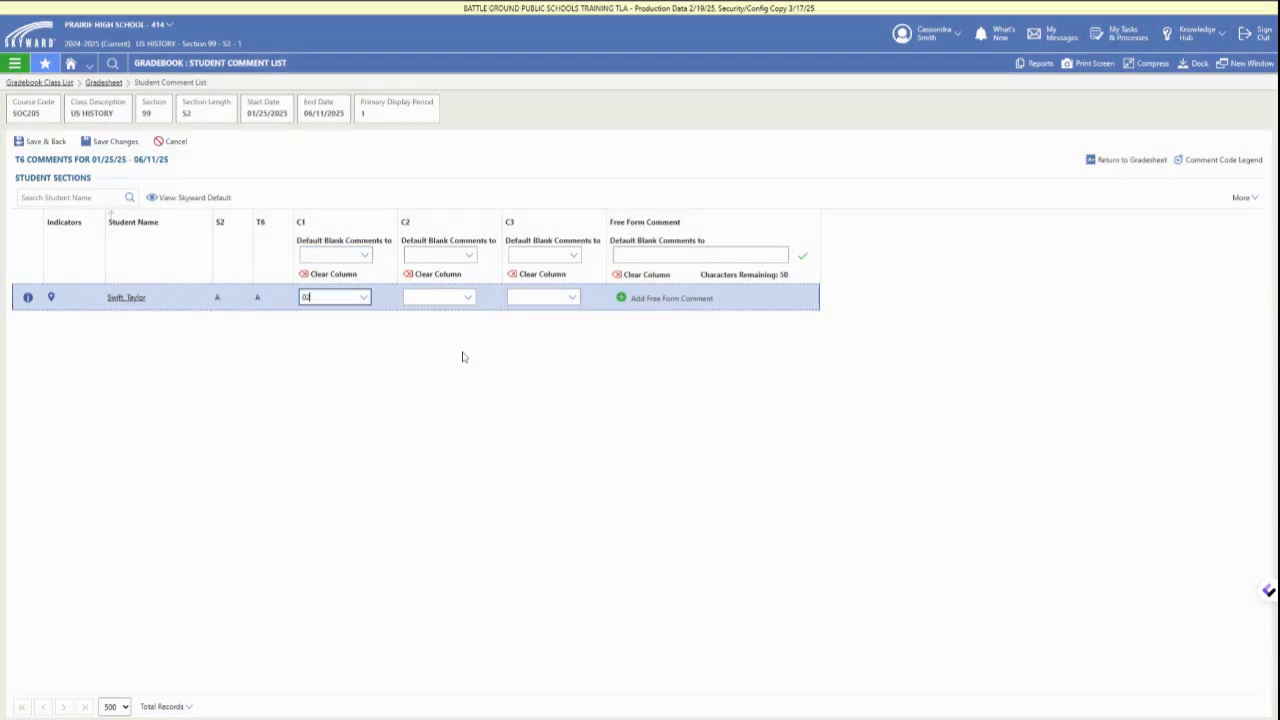
left_click(468, 297)
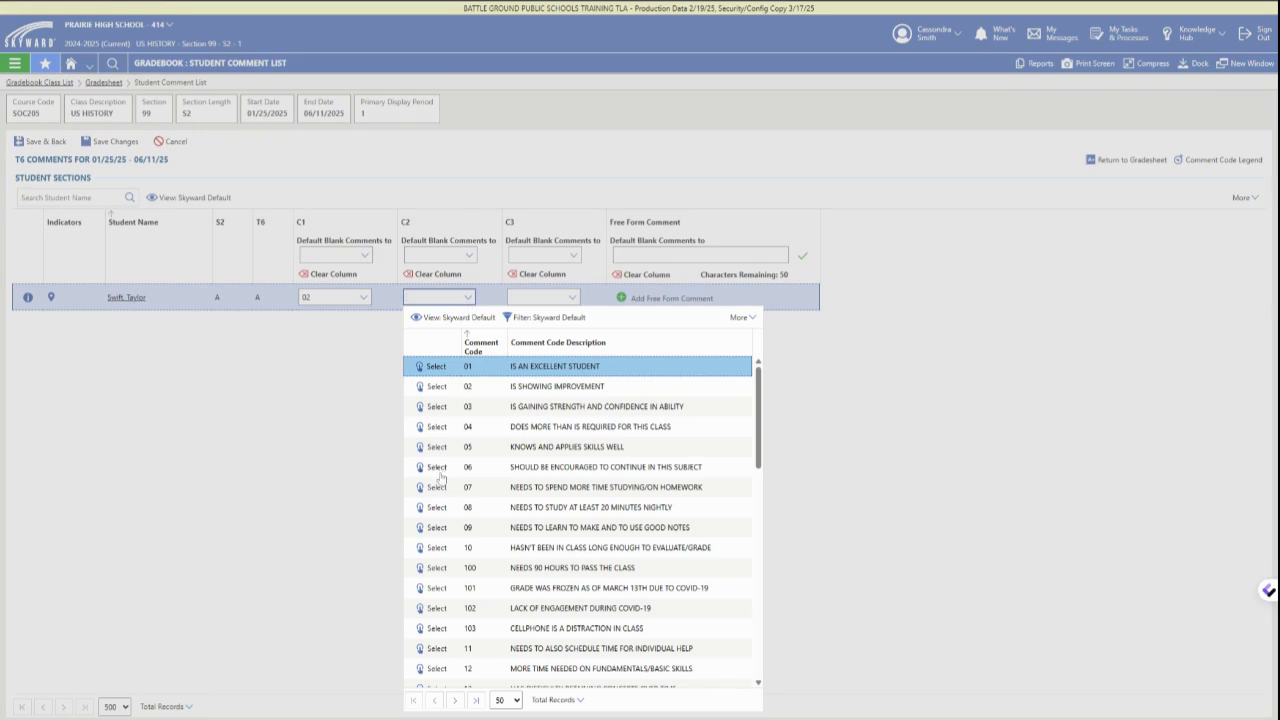
left_click(424, 528)
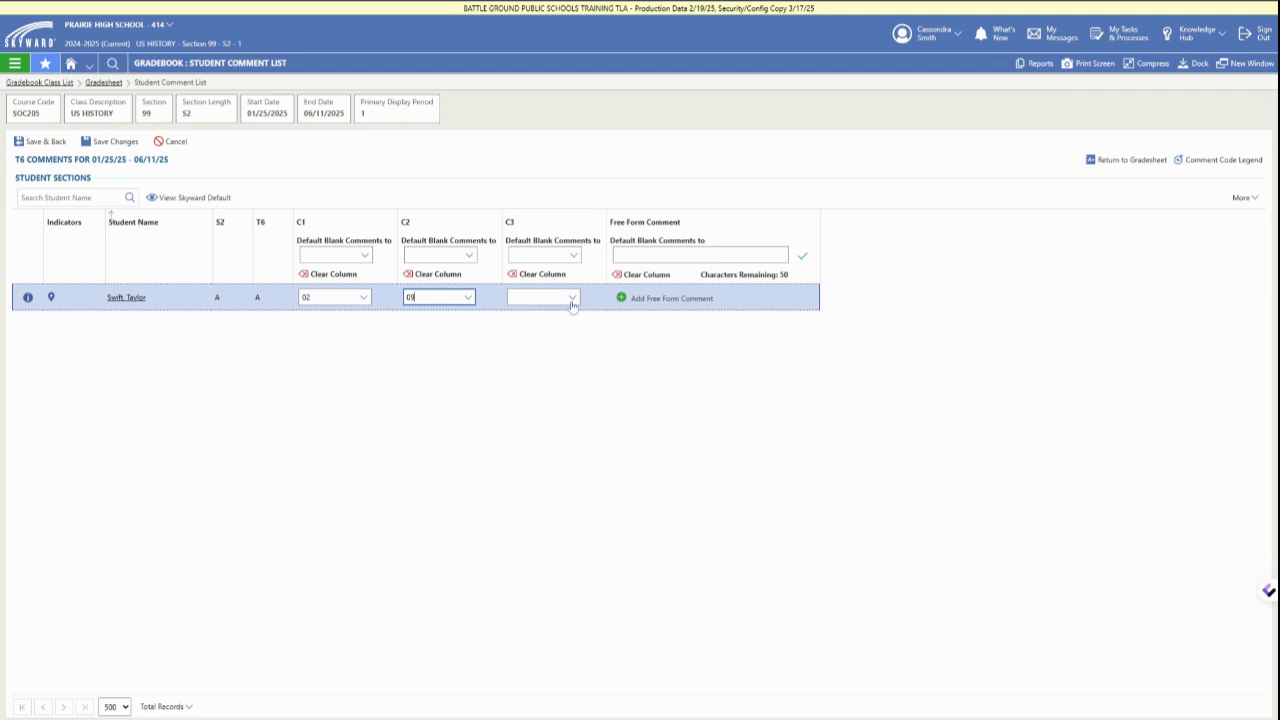
left_click(680, 299)
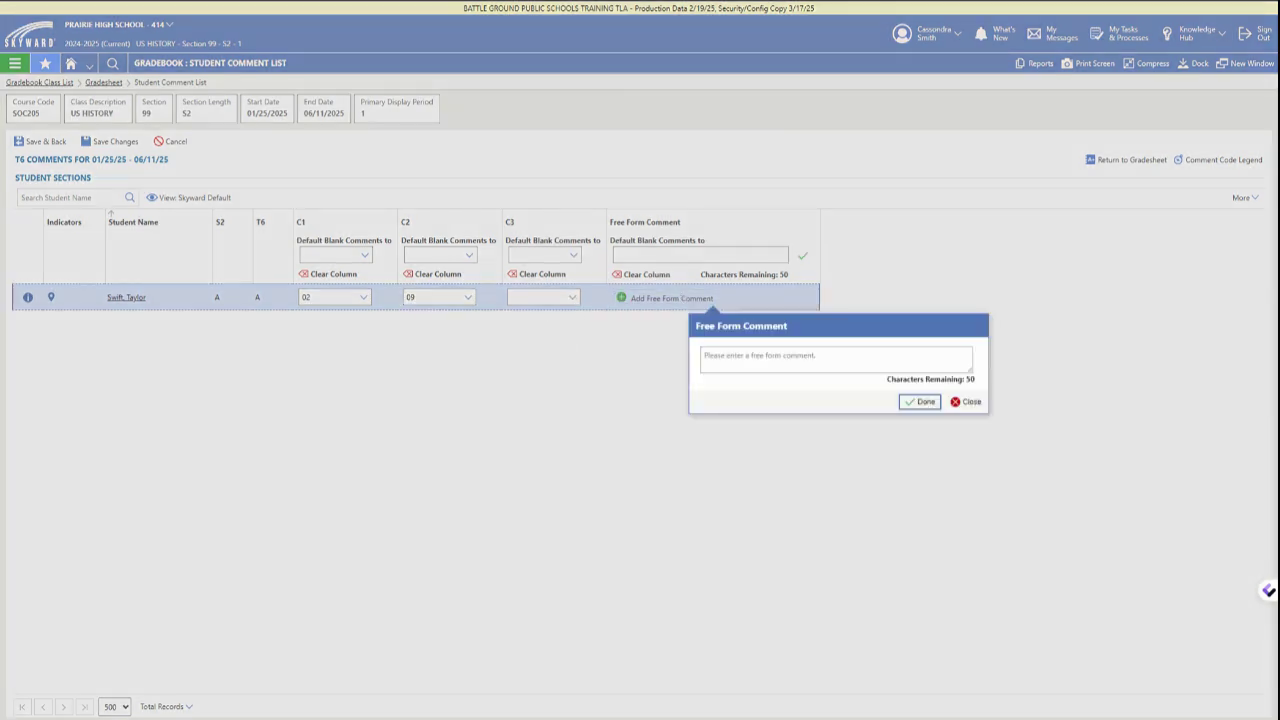
left_click(968, 401)
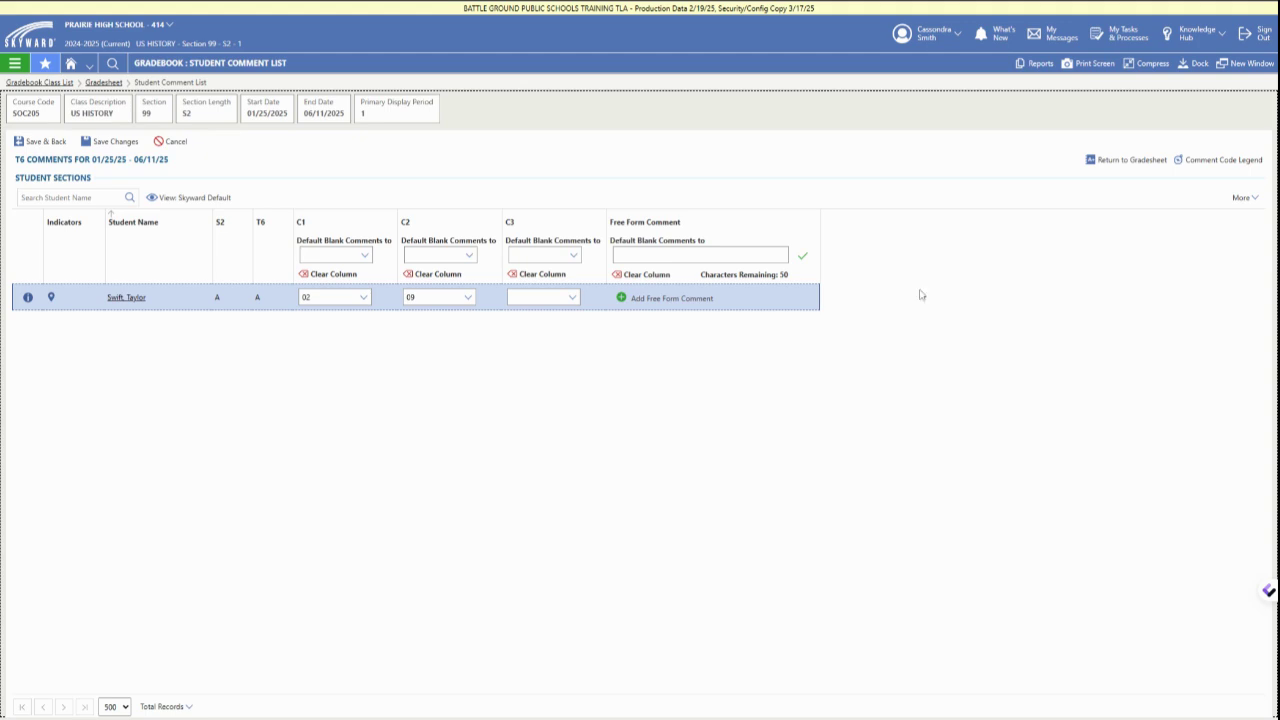
left_click(42, 141)
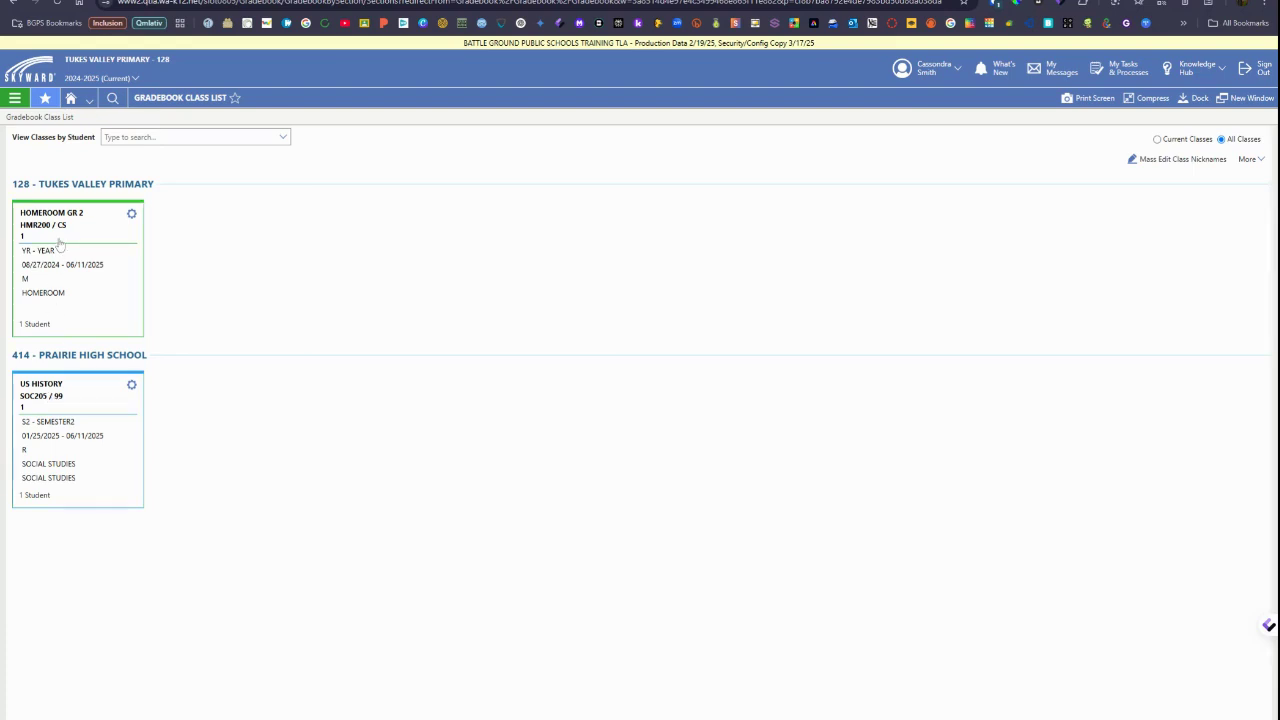
Open the Homeroom Gr 2 student's comments page
left_click(55, 240)
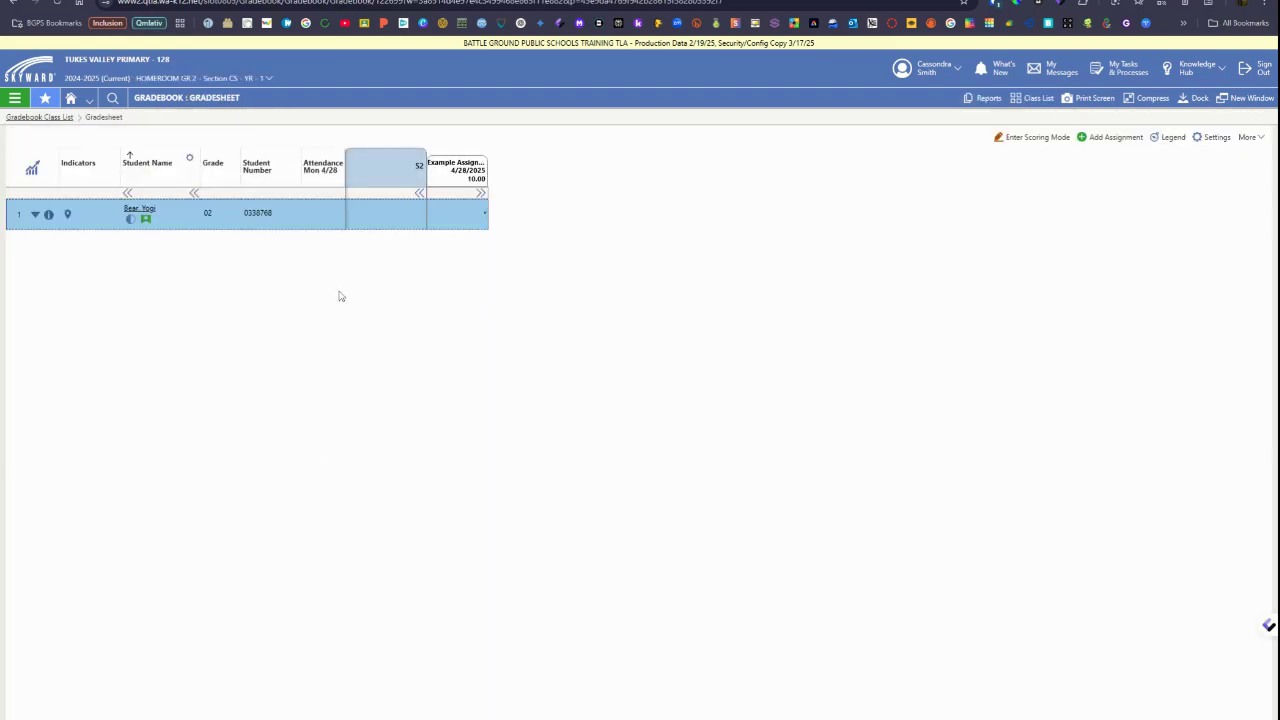
left_click(139, 208)
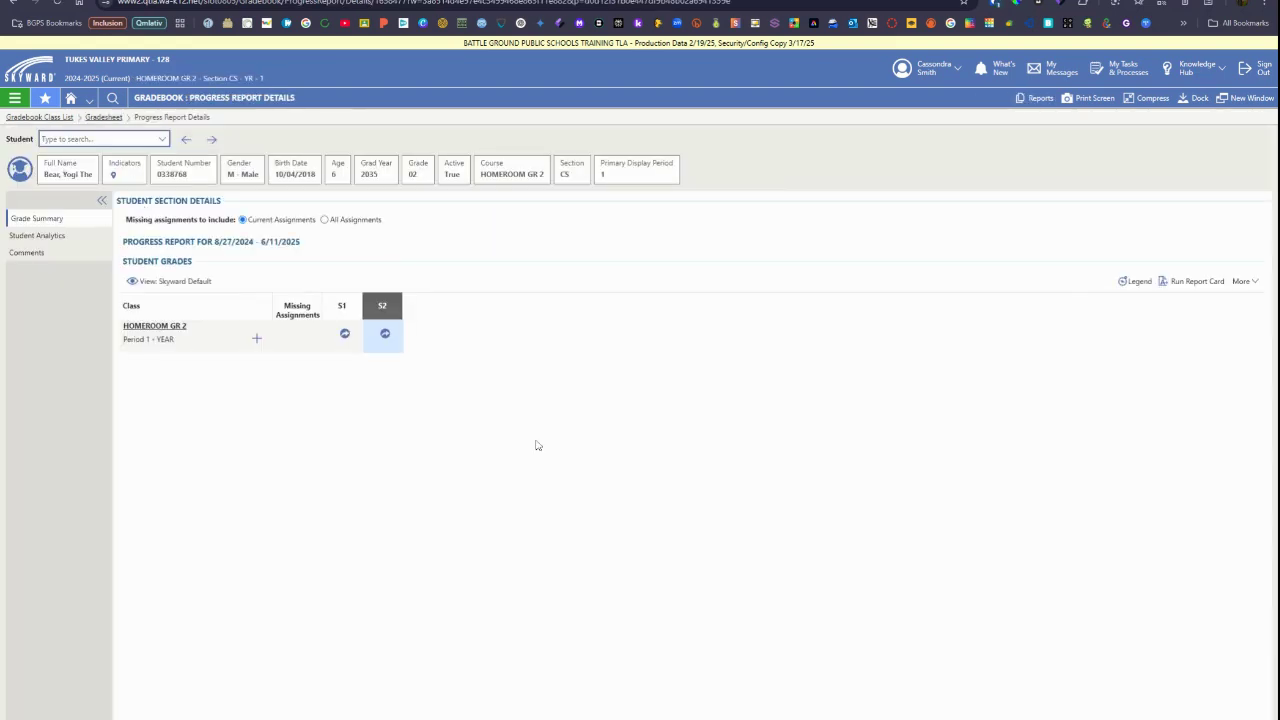
left_click(30, 253)
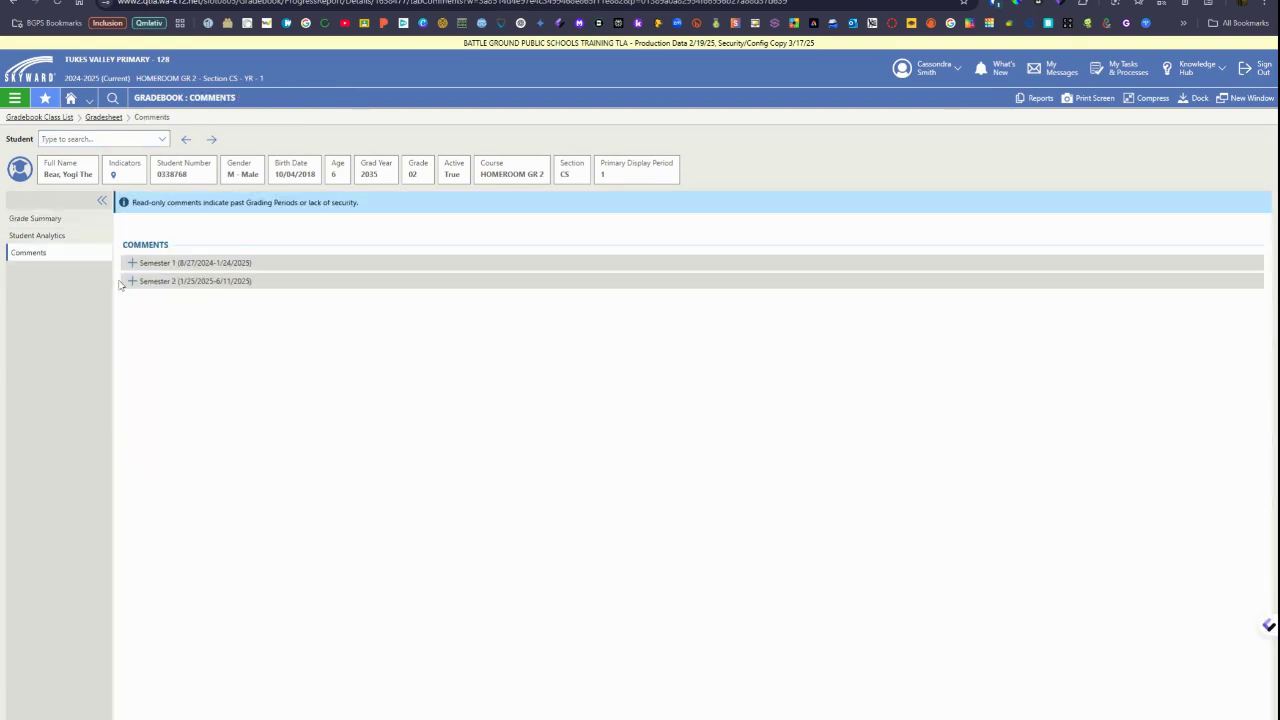
left_click(134, 264)
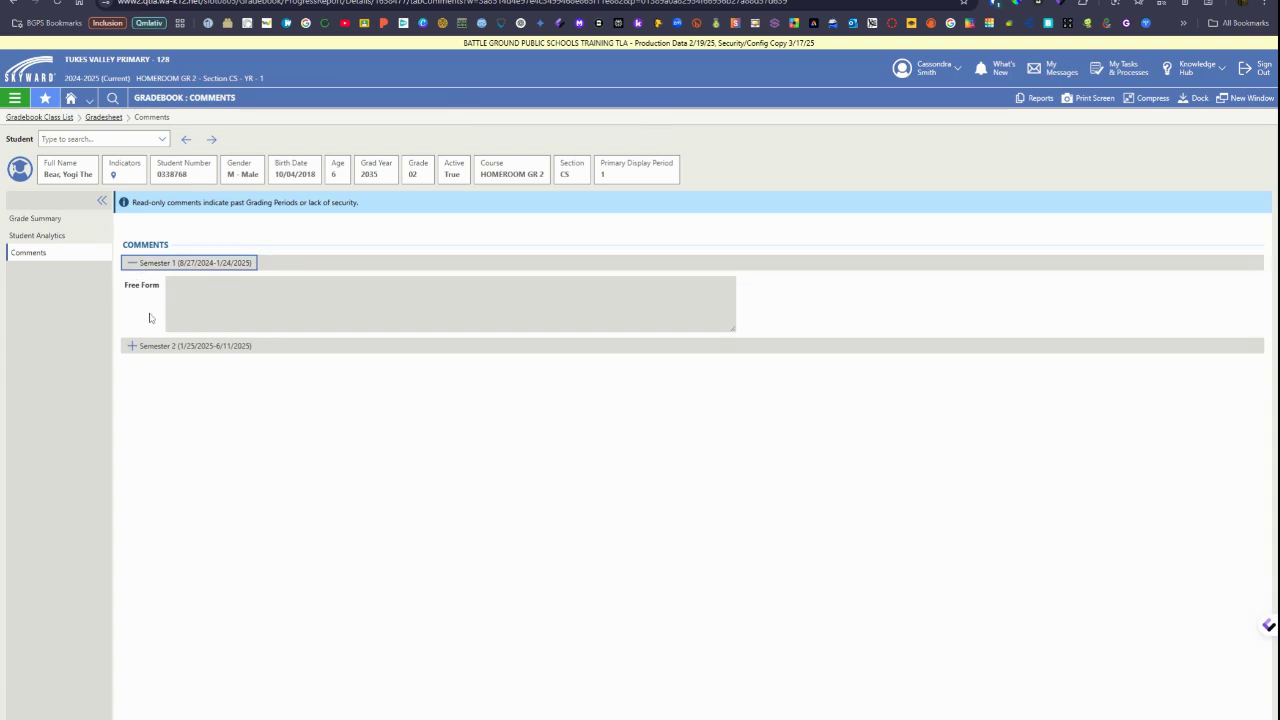
left_click(132, 263)
Paste the ELA and Math progress comment into Semester 2's free-form box and save it
left_click(132, 282)
left_click(170, 304)
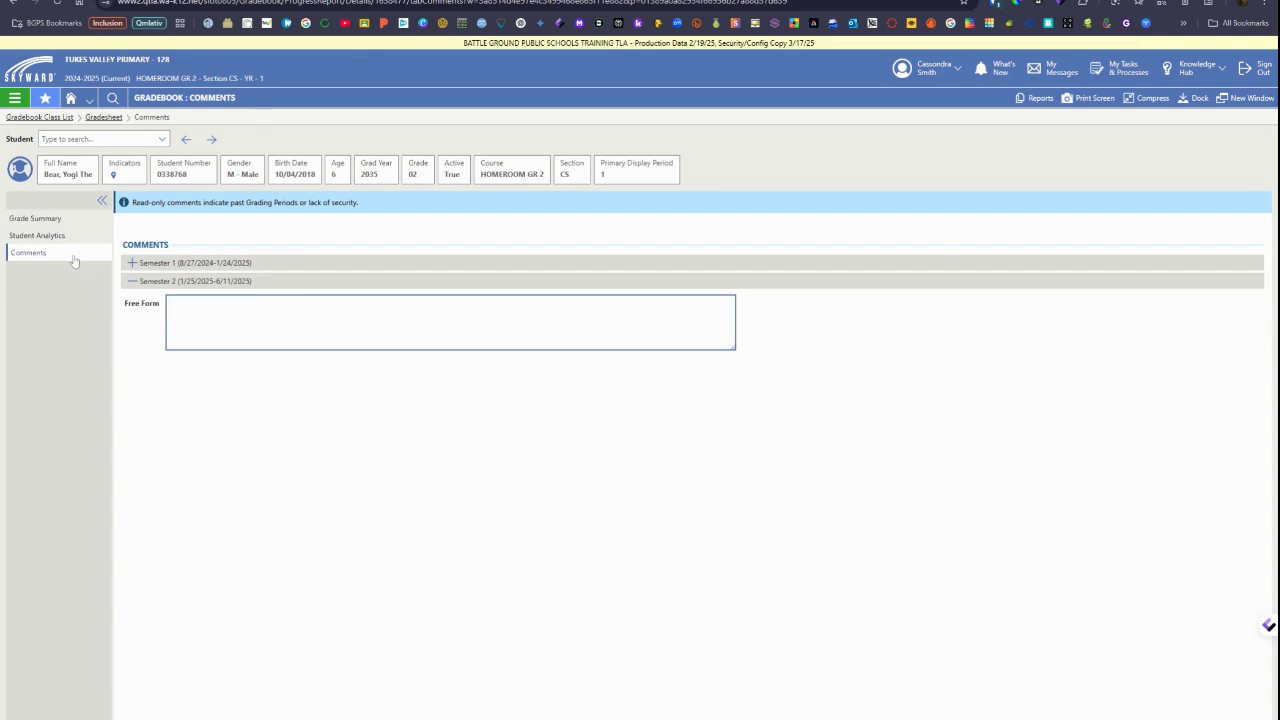
type("Yogi is doing well in ELA, but needs additional support in Math")
left_click(154, 224)
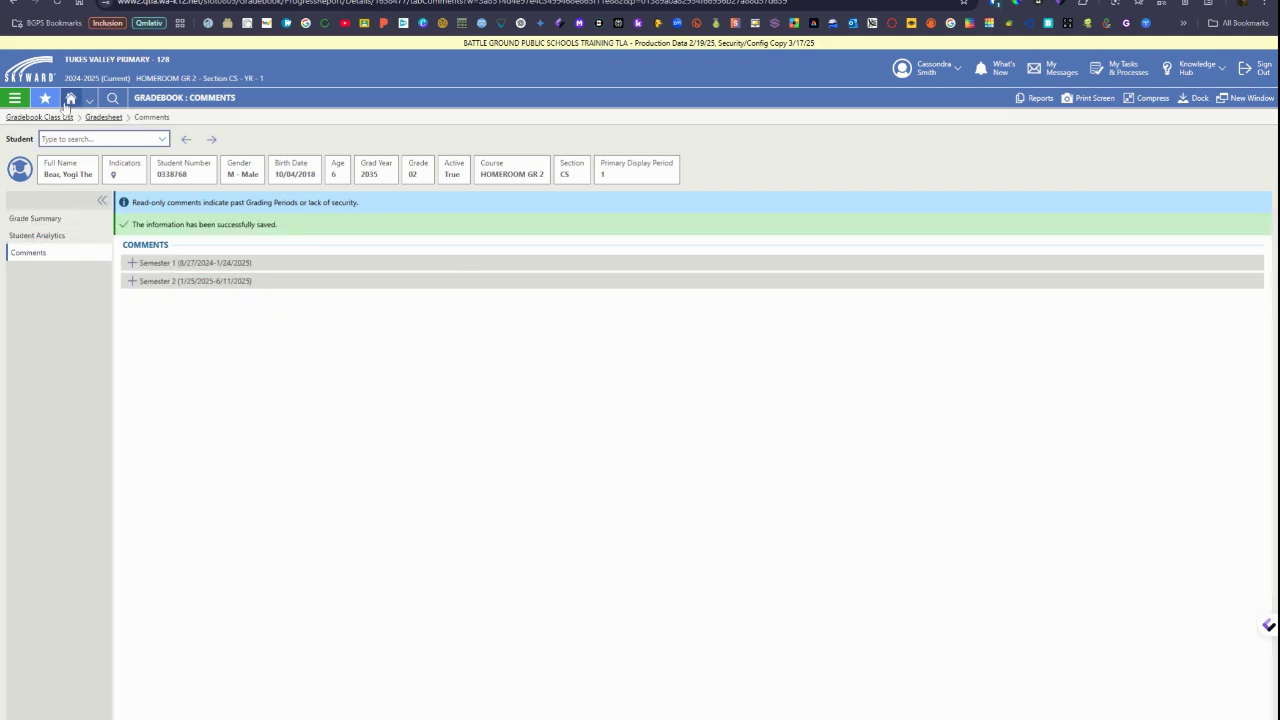
left_click(103, 117)
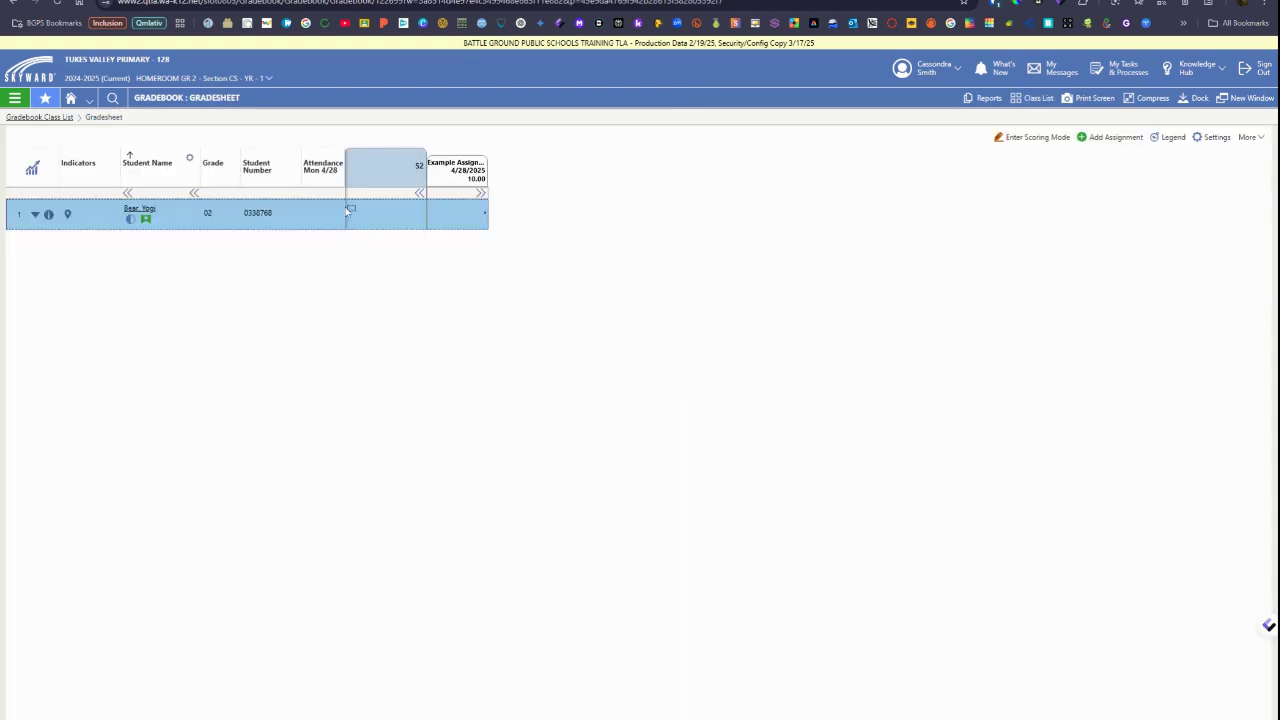
Open the US History student's comments with Term 6/Semester 2 expanded, showing codes 02 and 09
left_click(22, 118)
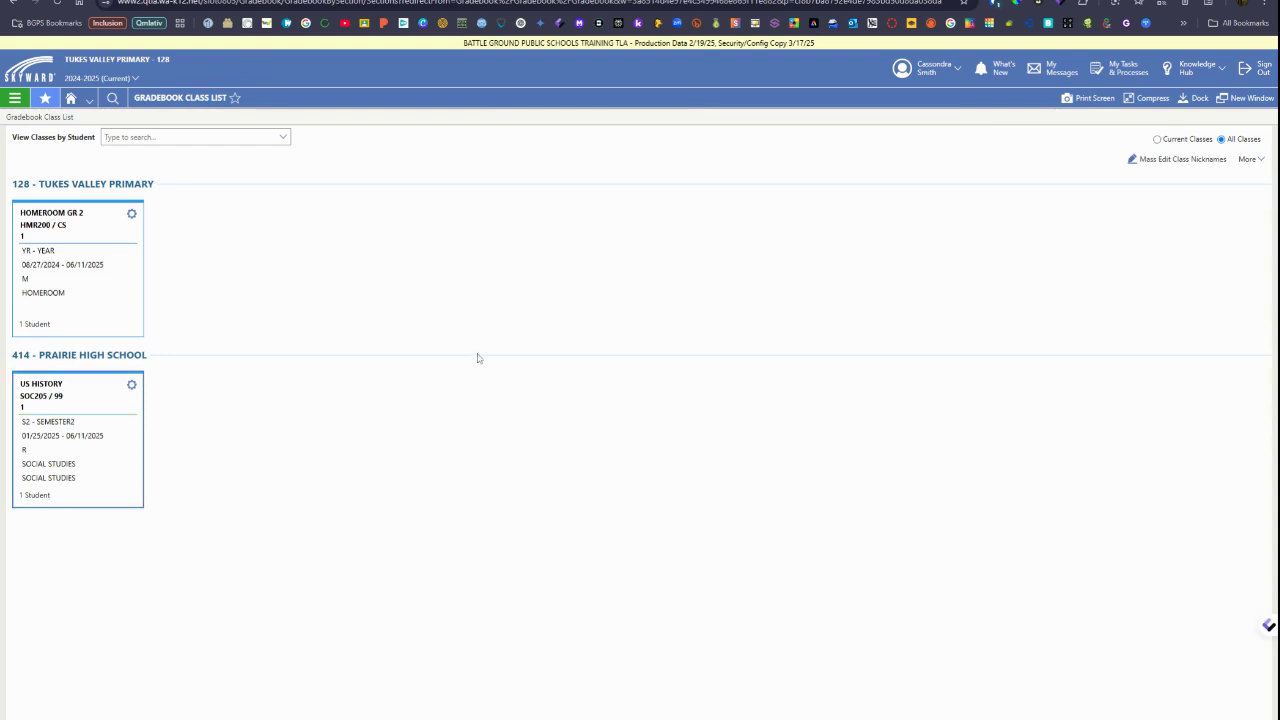
left_click(48, 397)
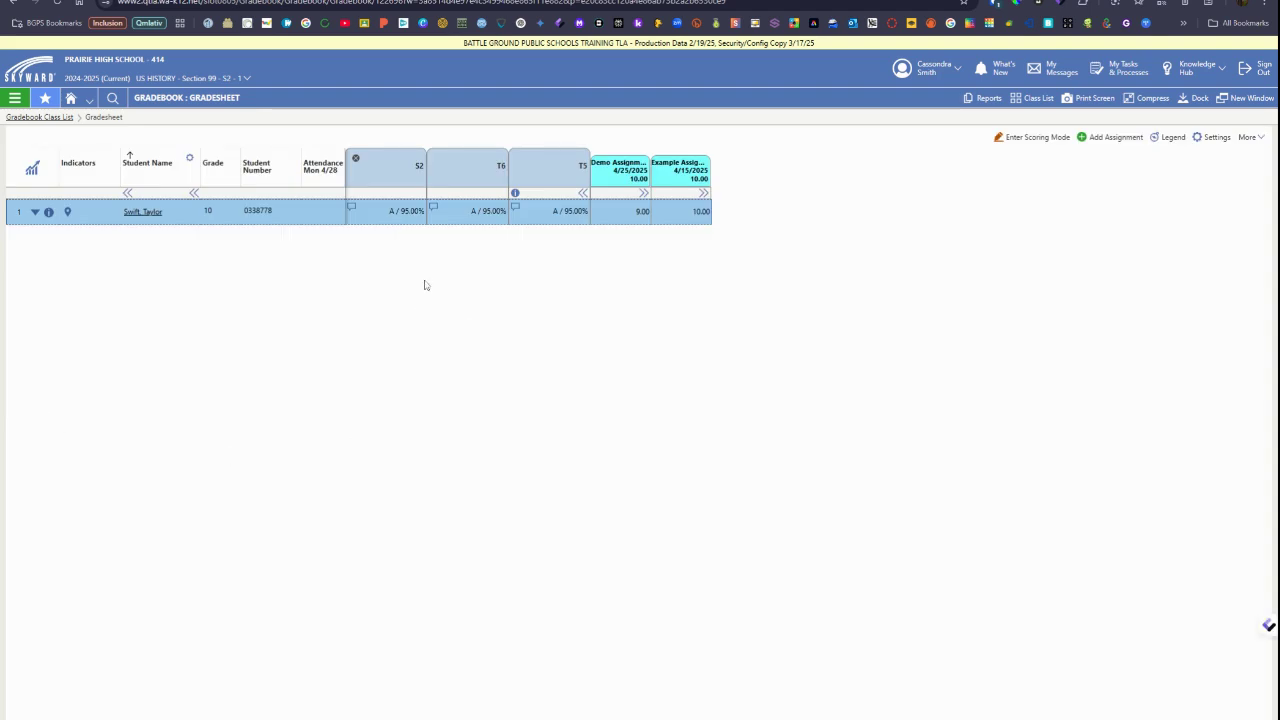
left_click(142, 212)
left_click(28, 253)
left_click(131, 300)
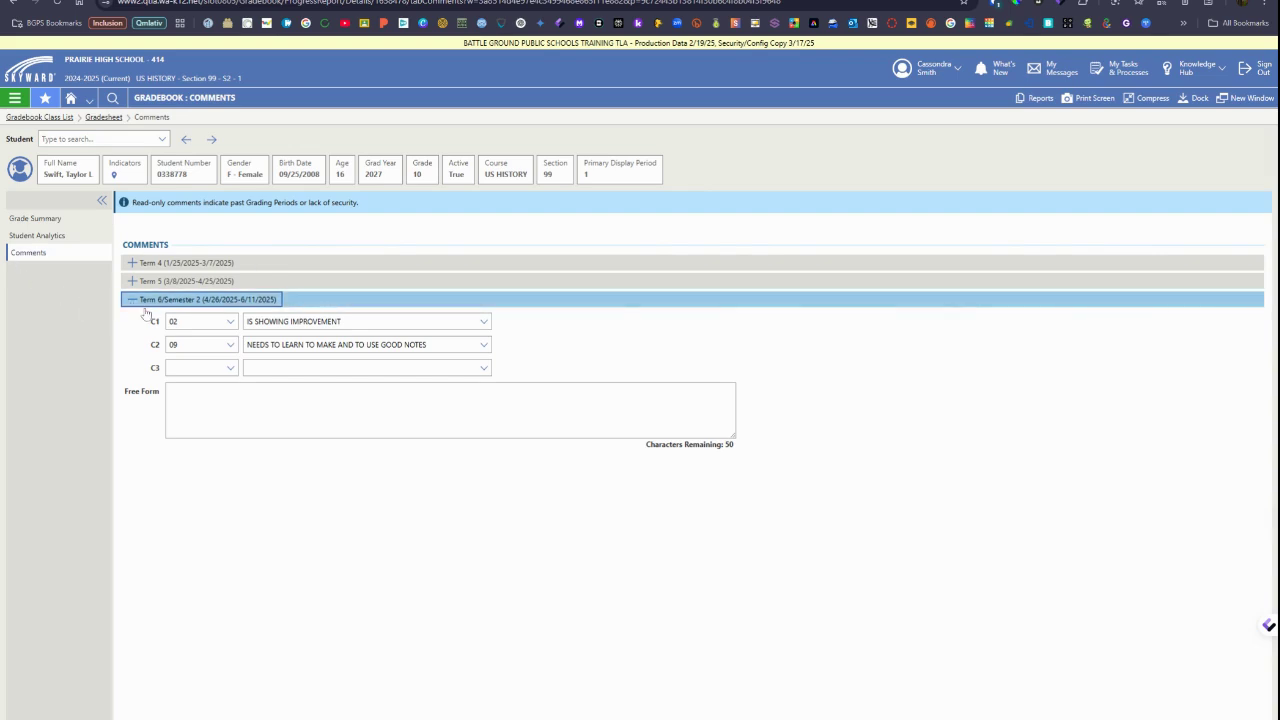
Add comment code 03, IS GAINING STRENGTH AND CONFIDENCE IN ABILITY, as C3 and save
left_click(231, 368)
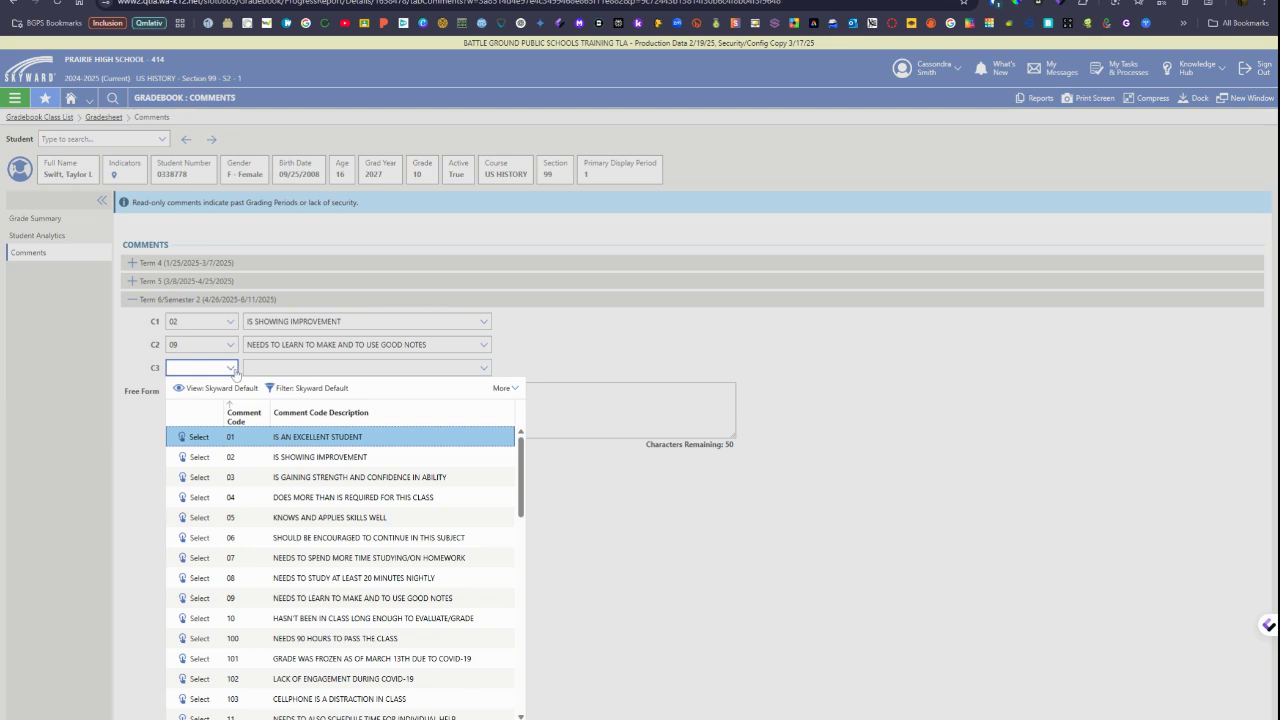
left_click(185, 478)
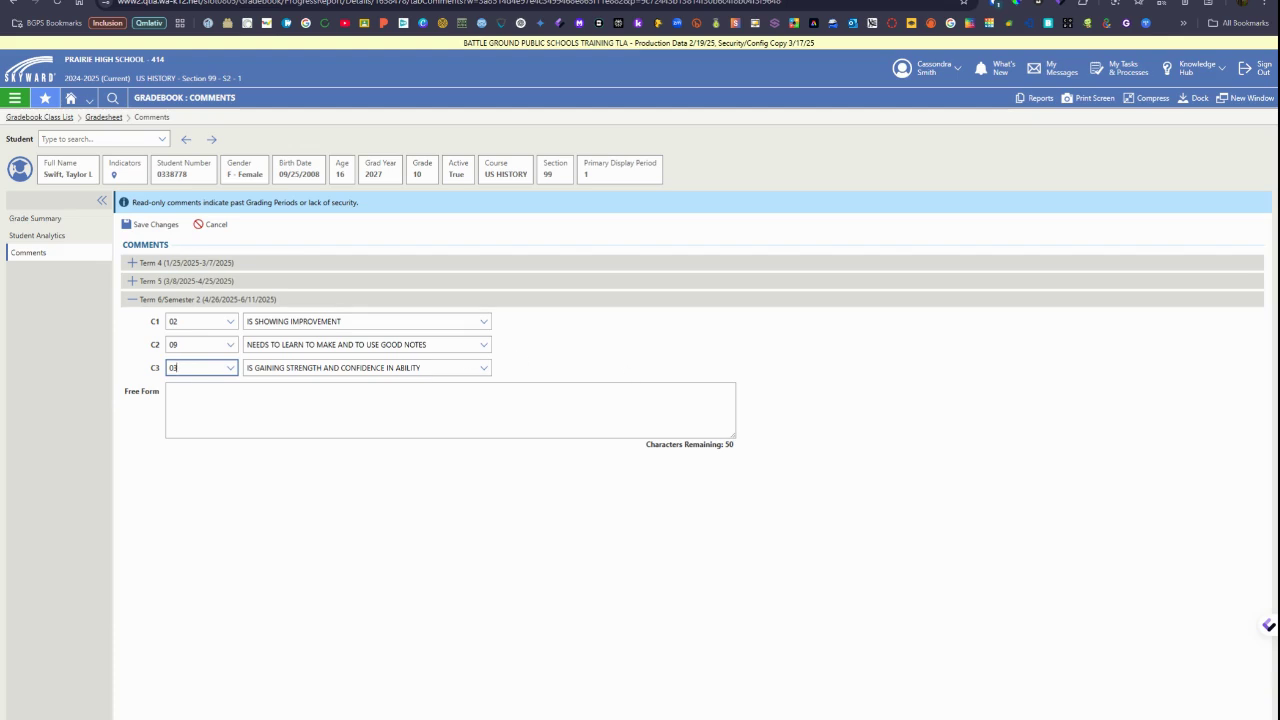
left_click(150, 224)
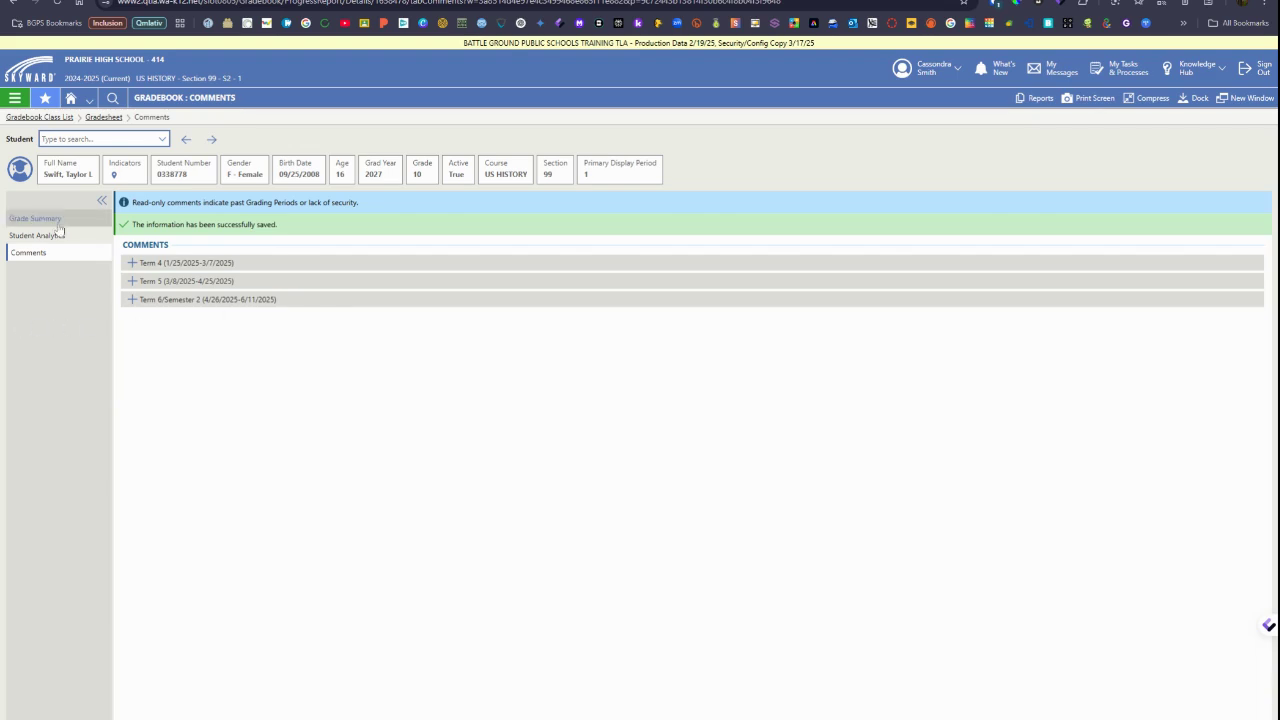
left_click(47, 120)
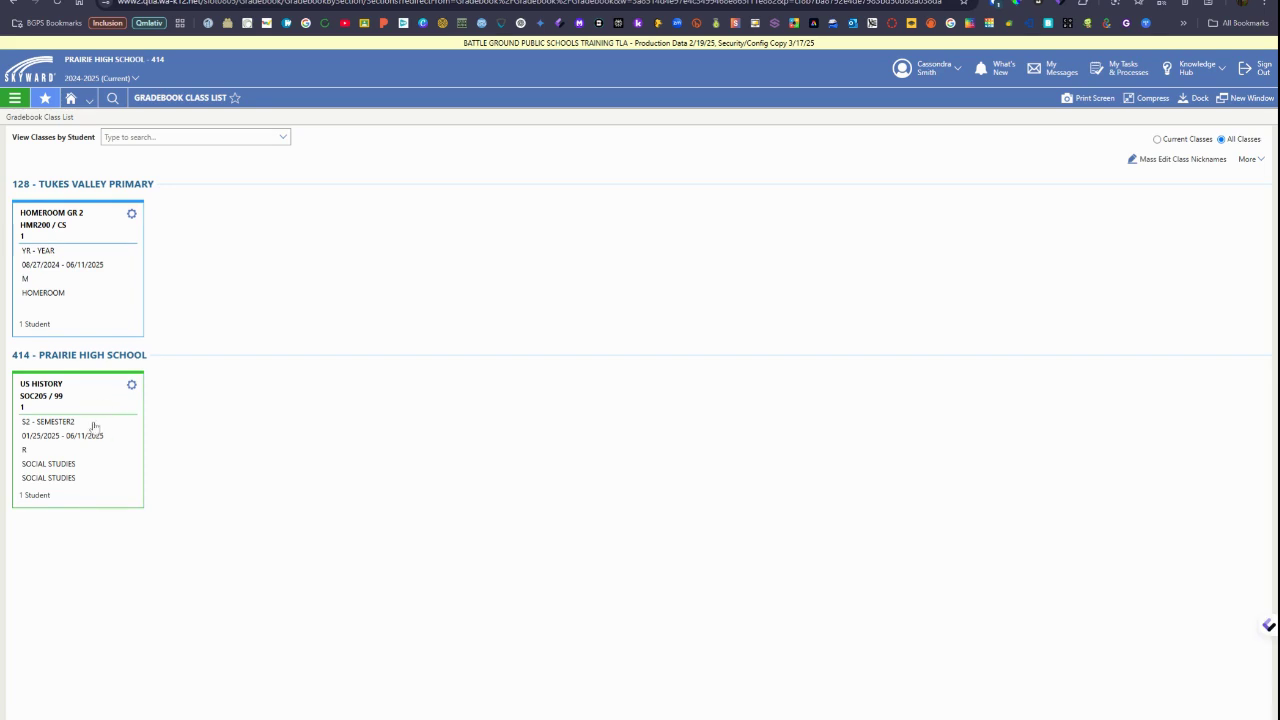
left_click(84, 429)
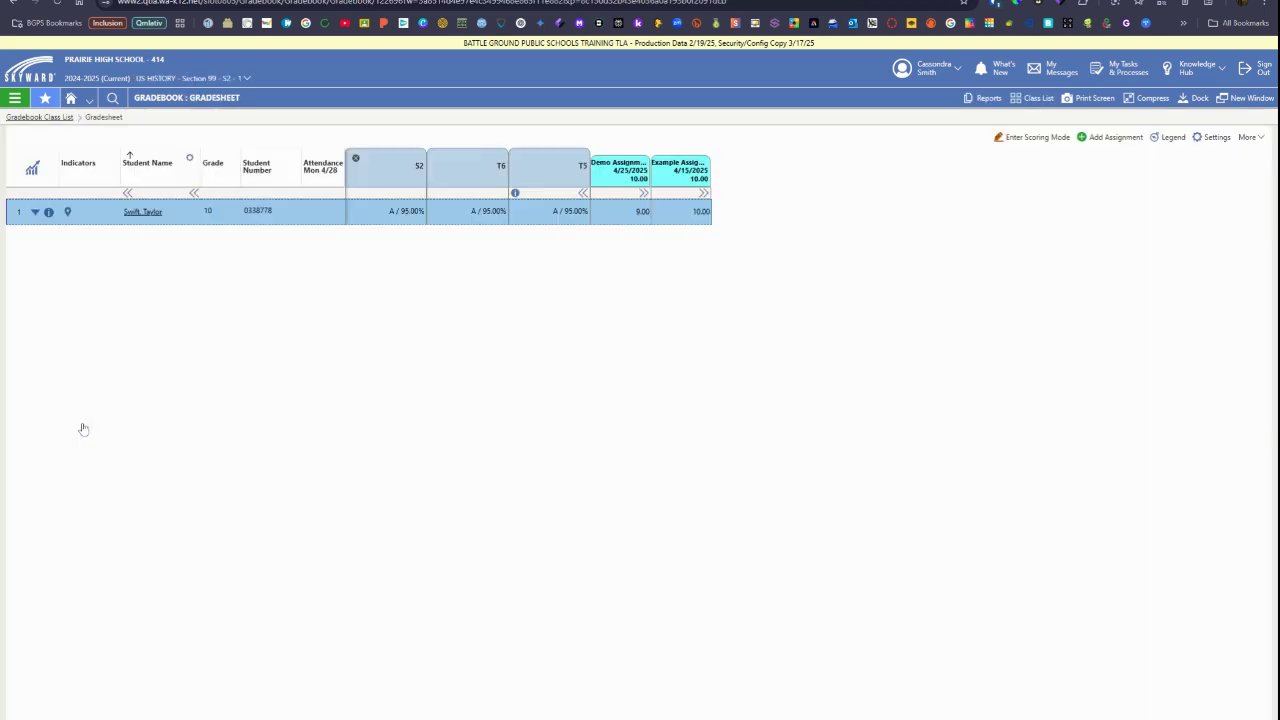
left_click(582, 166)
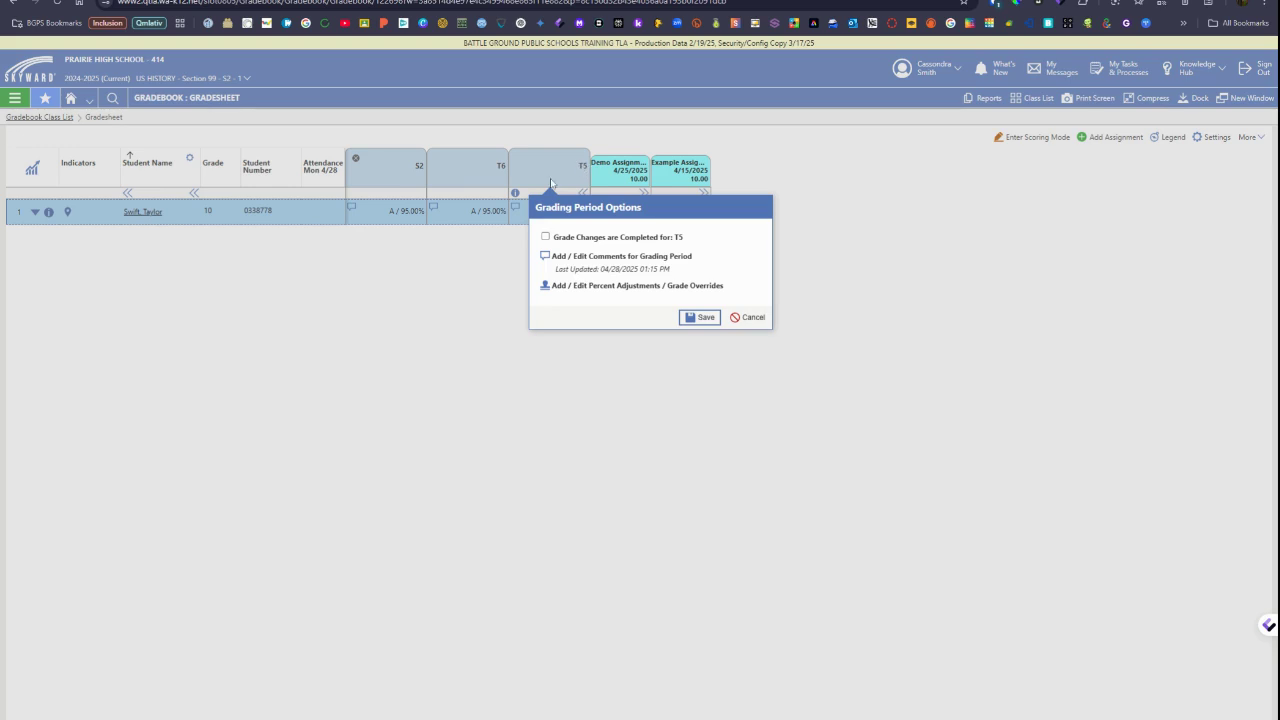
left_click(751, 317)
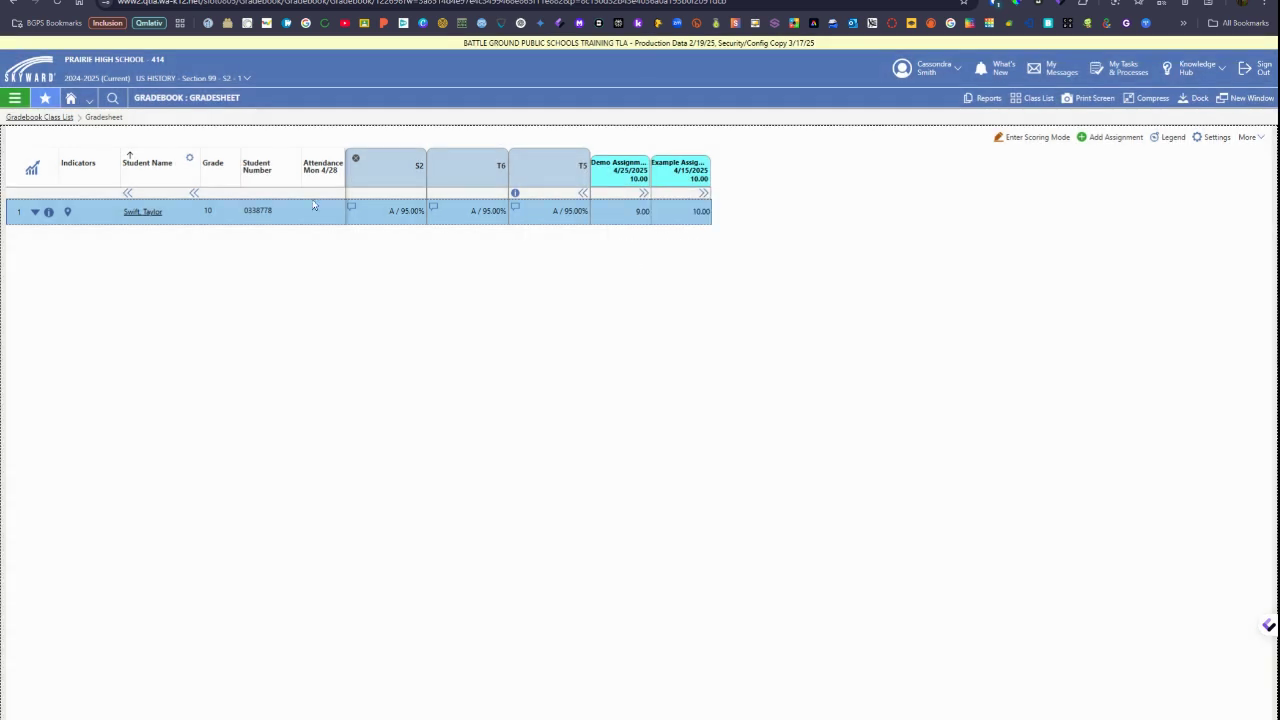
left_click(146, 213)
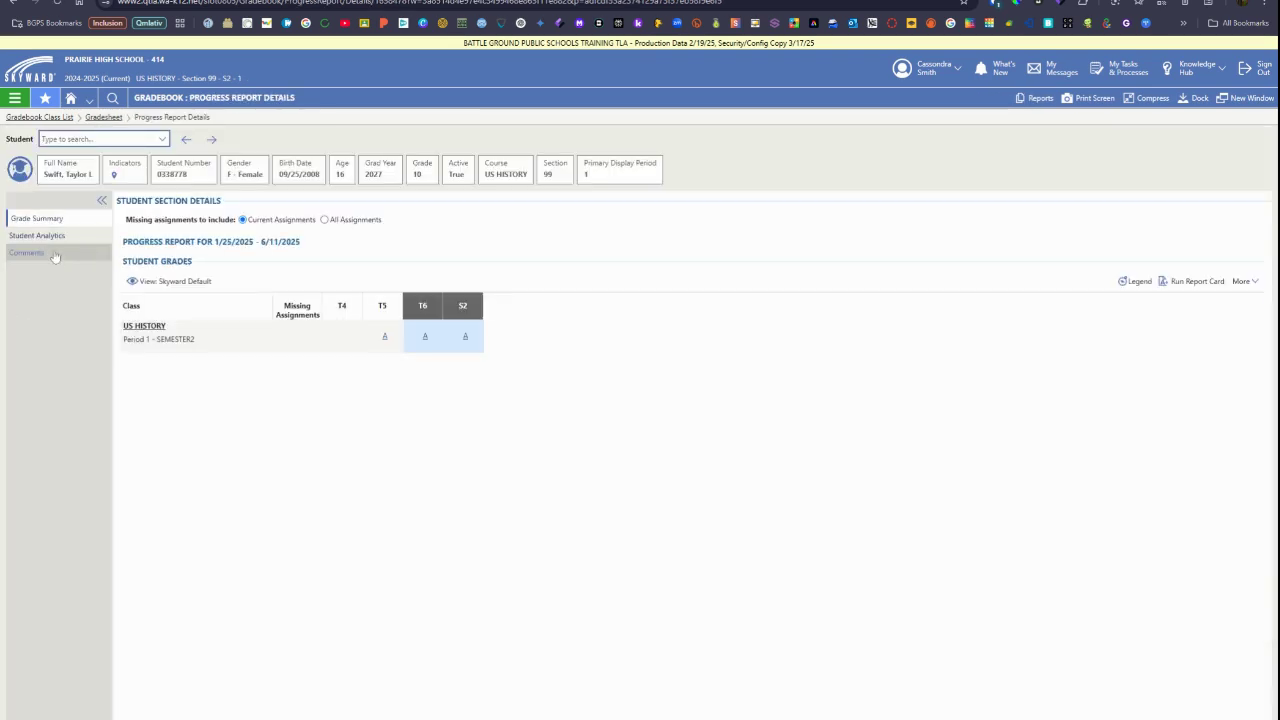
left_click(42, 256)
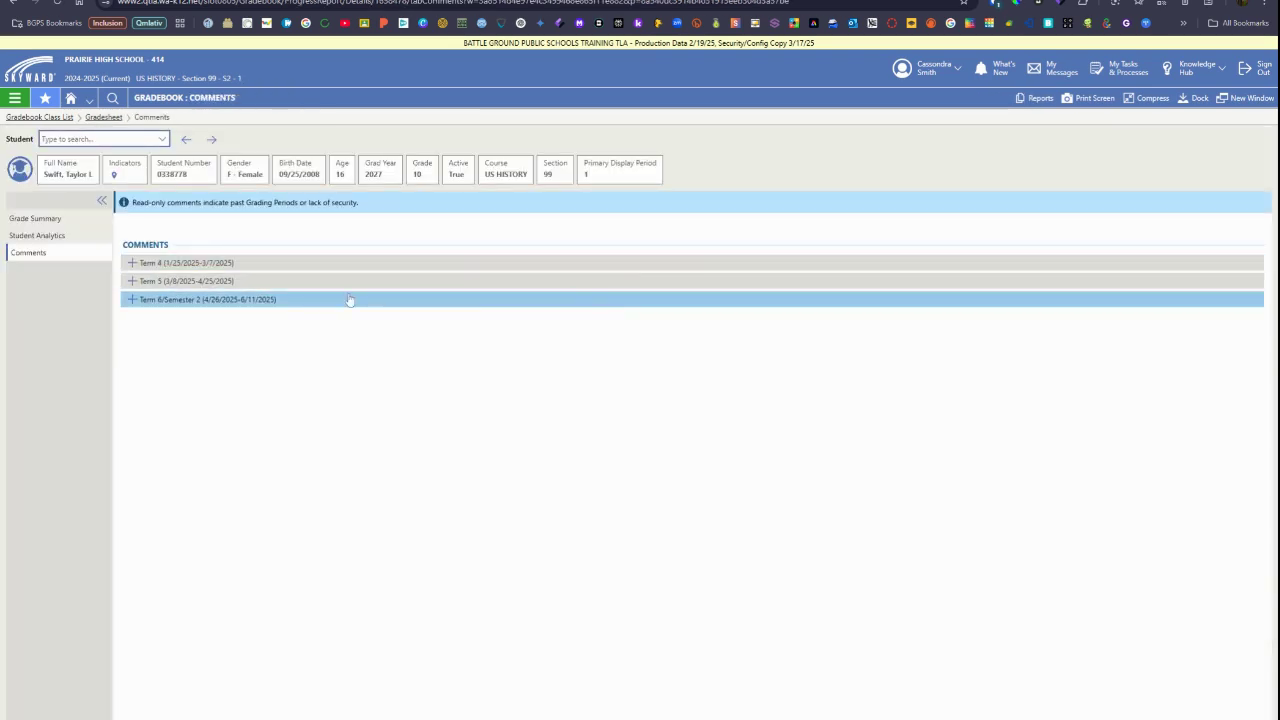
left_click(136, 300)
left_click(134, 300)
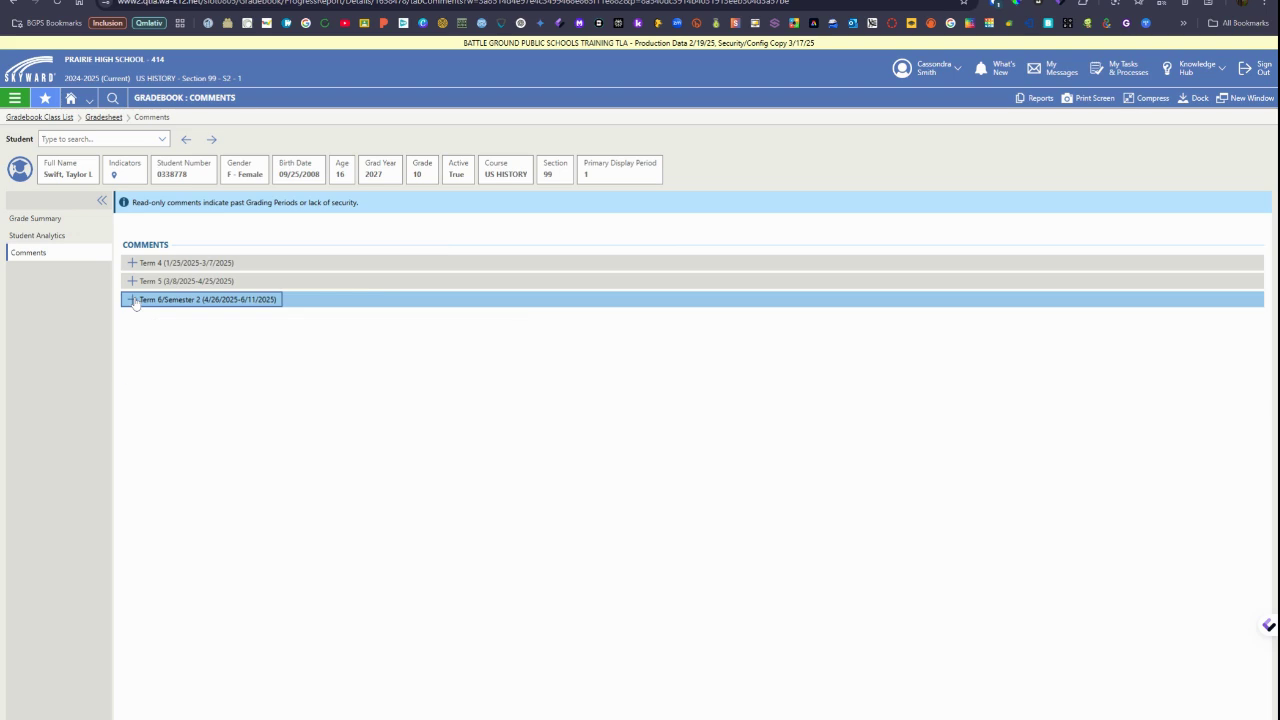
left_click(40, 117)
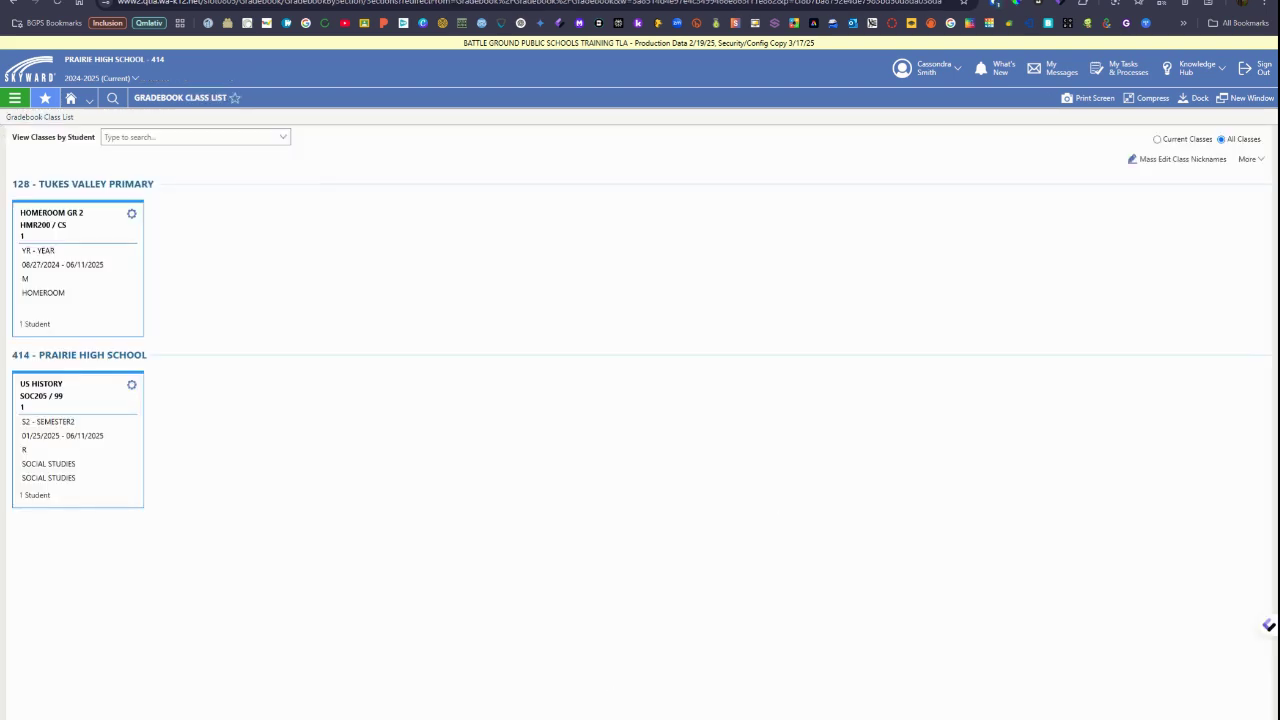